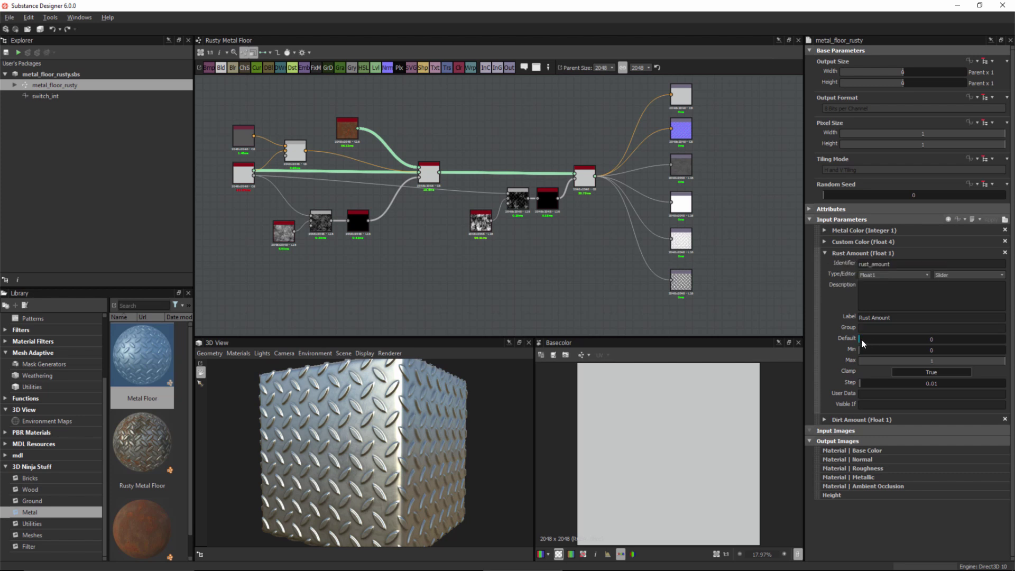
- Preview rust by raising the Rust Amount default, then return it to 0
left_click_drag(862, 339, 946, 342)
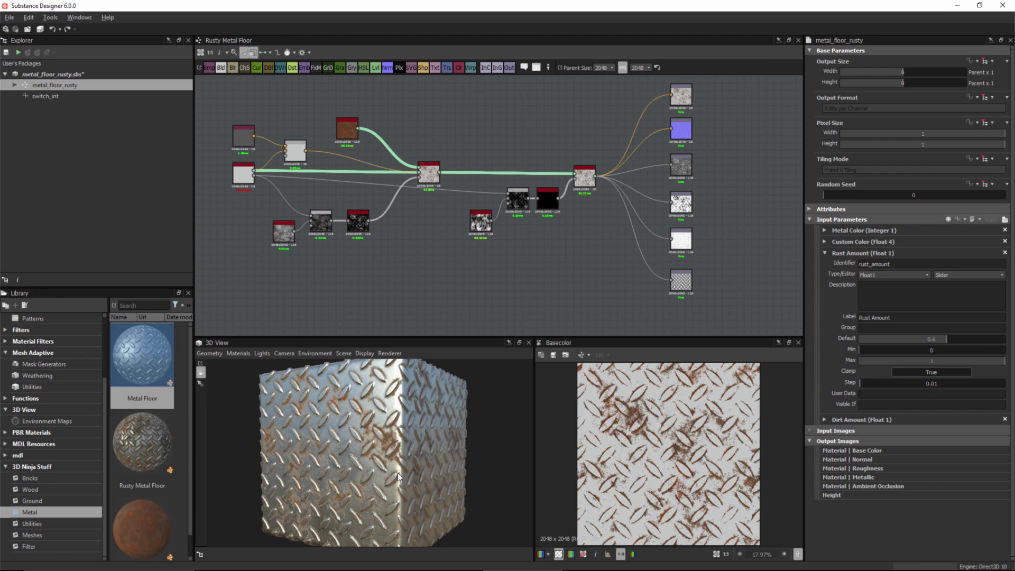
left_click_drag(864, 338, 855, 338)
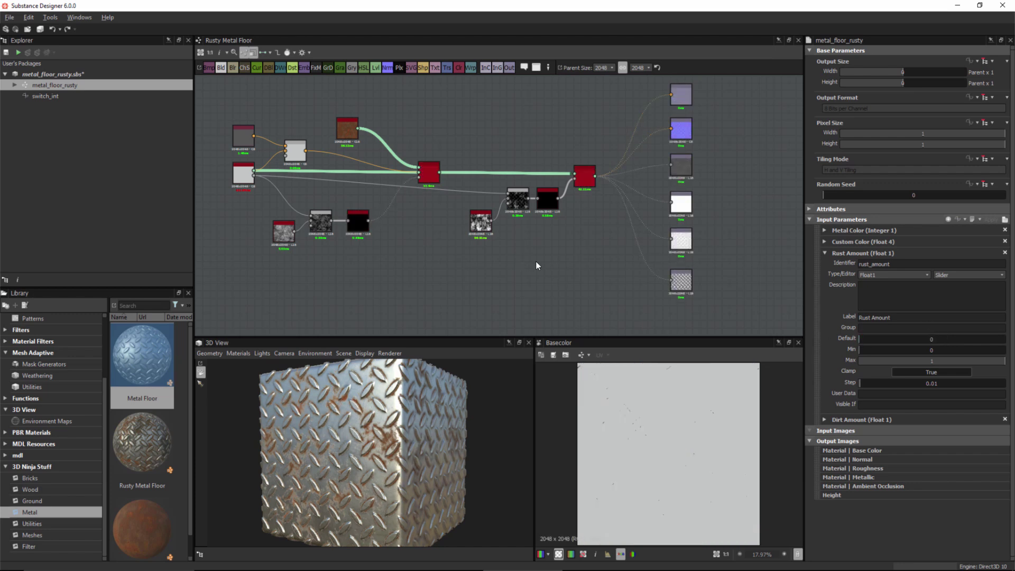
scroll(266, 204, "up", 5)
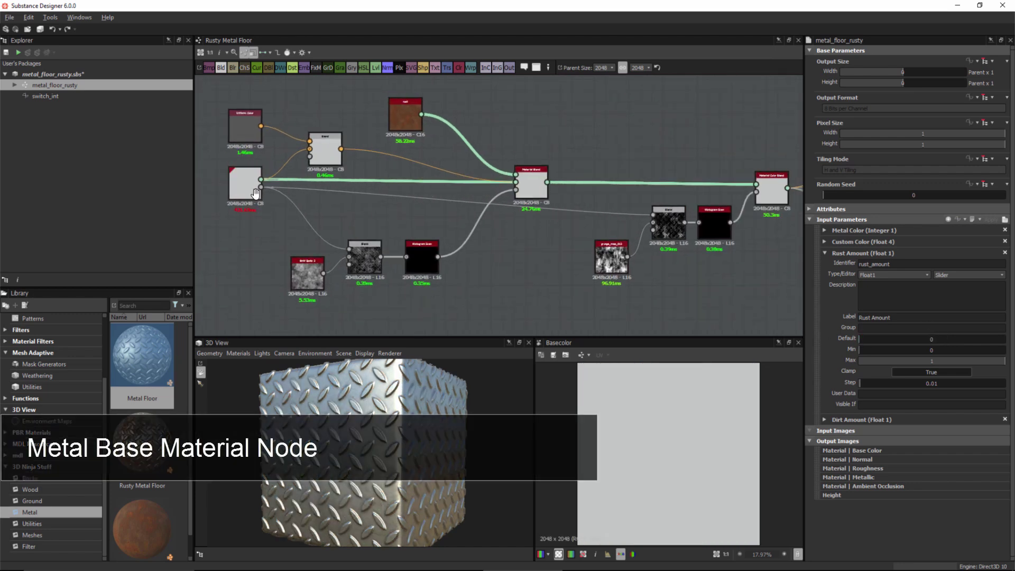
- Raise the Metal Floor node's Roughness Amount to 0.55 and frame all nodes in view
left_click(364, 202)
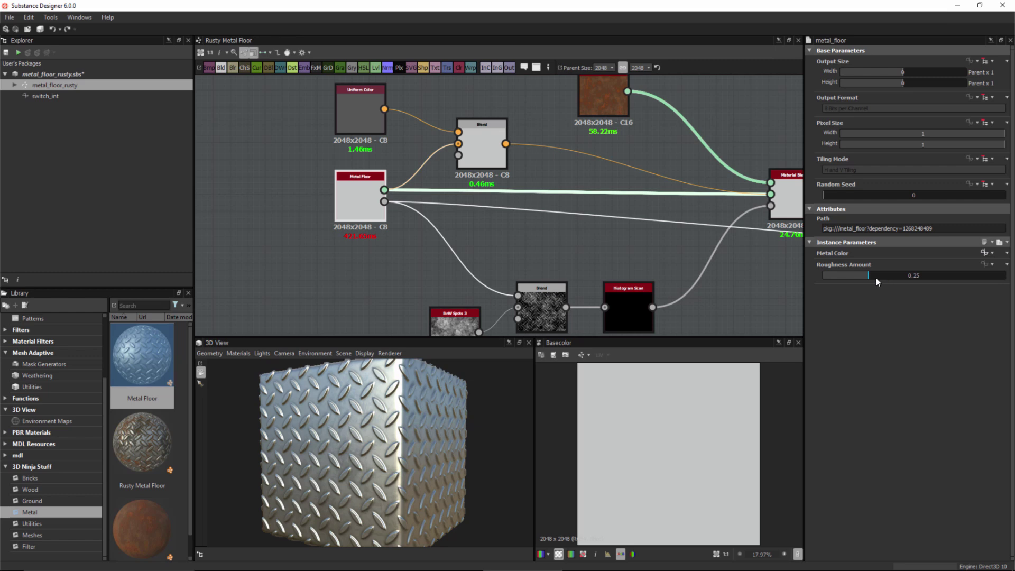
left_click_drag(879, 276, 923, 278)
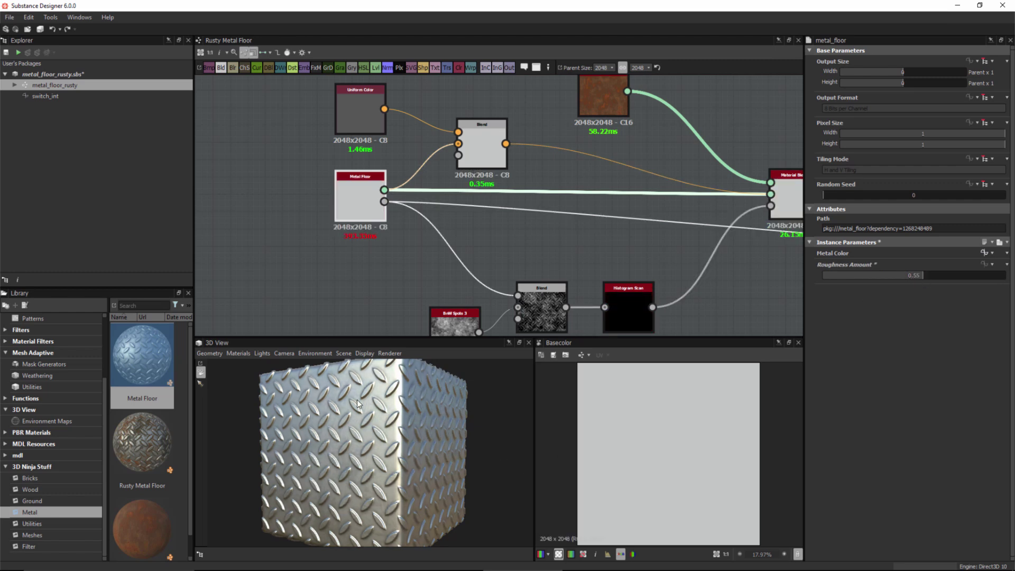
left_click(607, 260)
key("f")
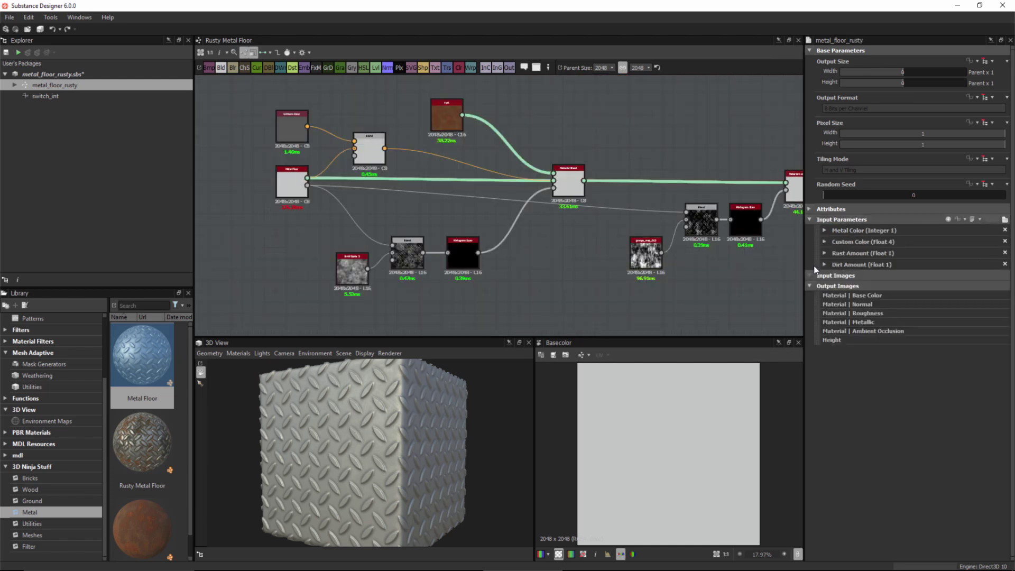
left_click(824, 254)
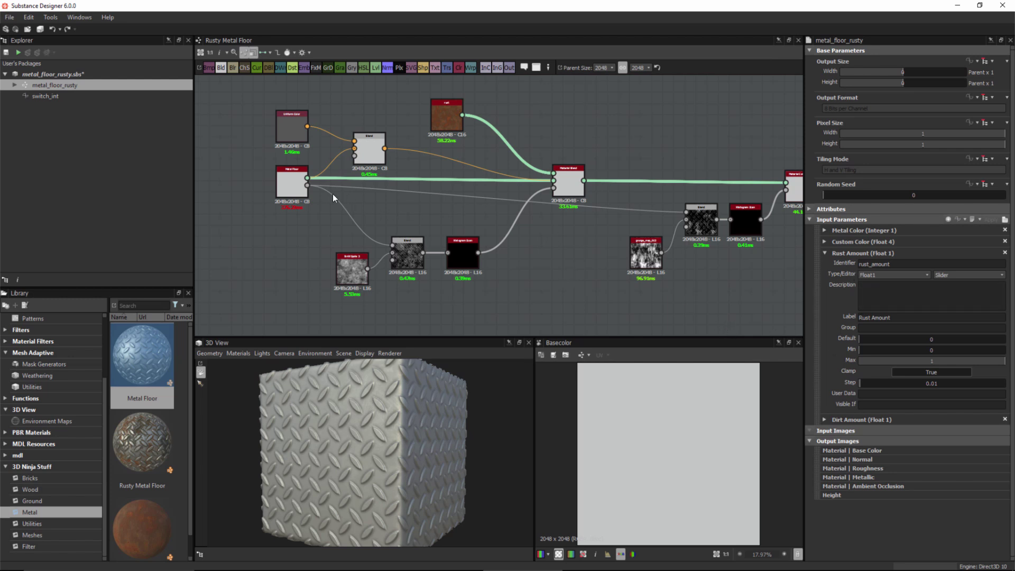
left_click(826, 253)
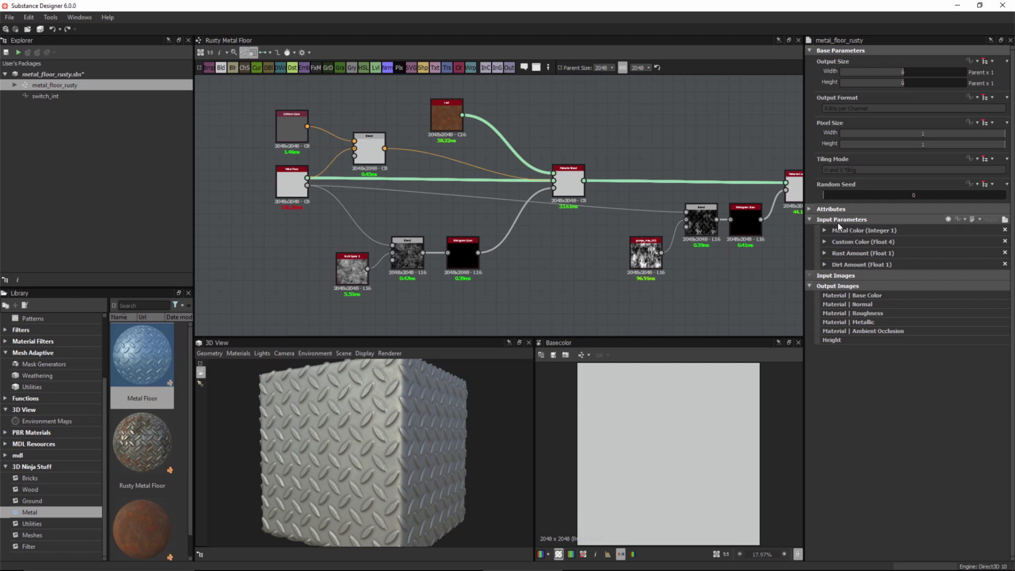
- Add a new graph input with identifier rough_link and label 'Rust affects roughness'
left_click(949, 220)
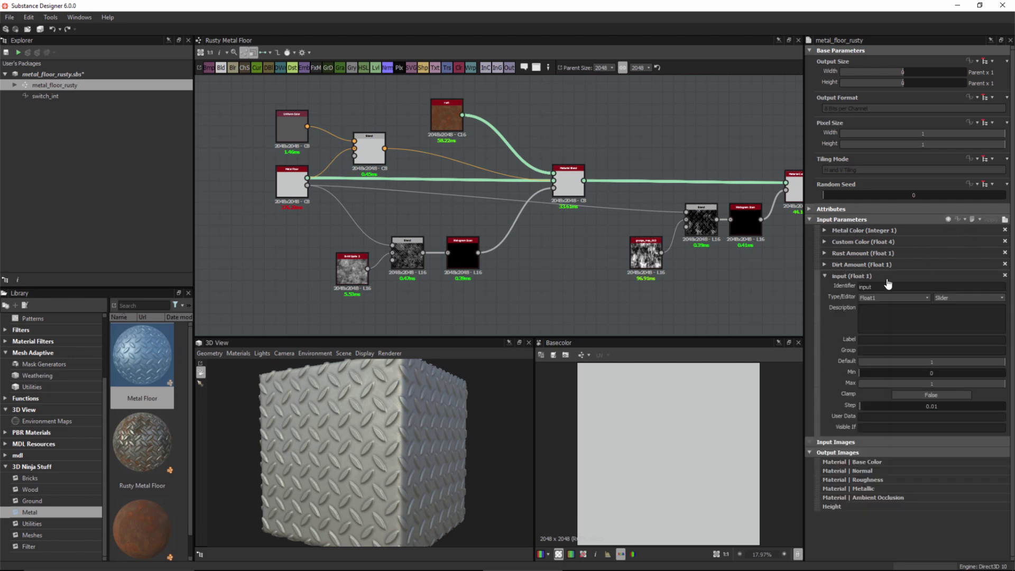
left_click_drag(904, 287, 854, 289)
type("rough_link")
key("Return")
left_click(868, 342)
type("Rust affects roughness")
key("Return")
- Make rough_link a Boolean defaulting to True, then collapse it and expand Rust Amount
left_click(893, 297)
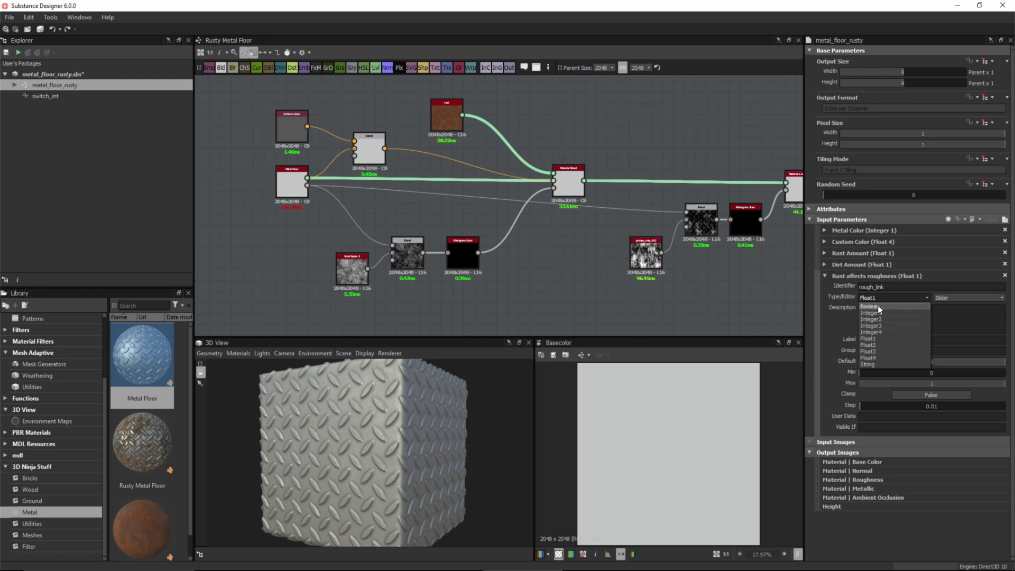
left_click(878, 306)
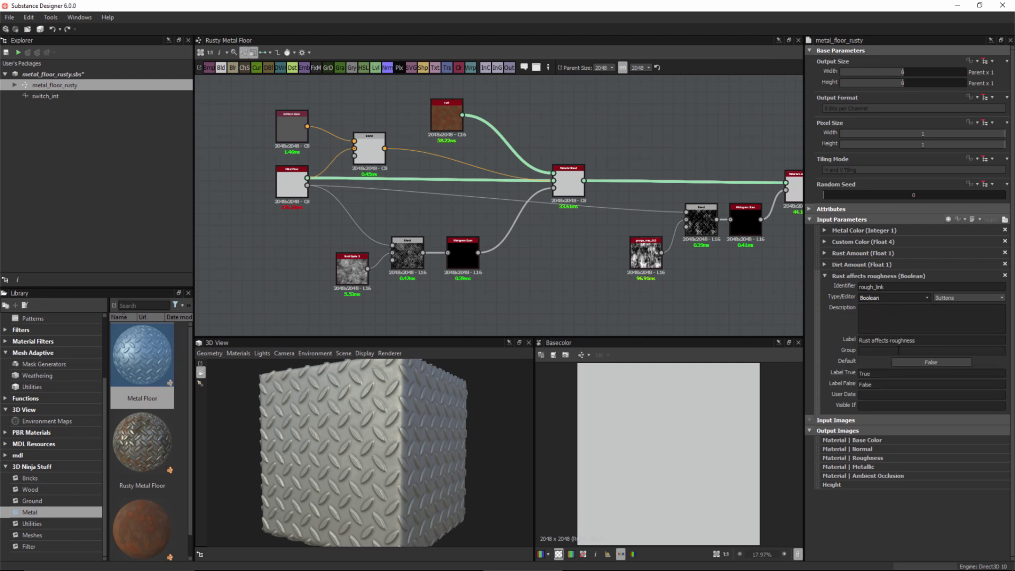
left_click(945, 363)
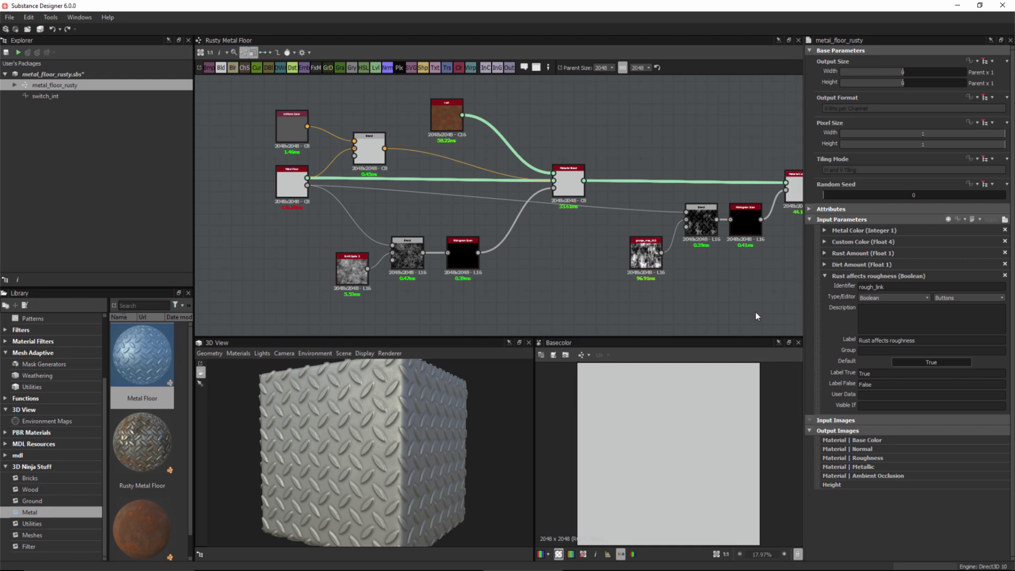
left_click(825, 276)
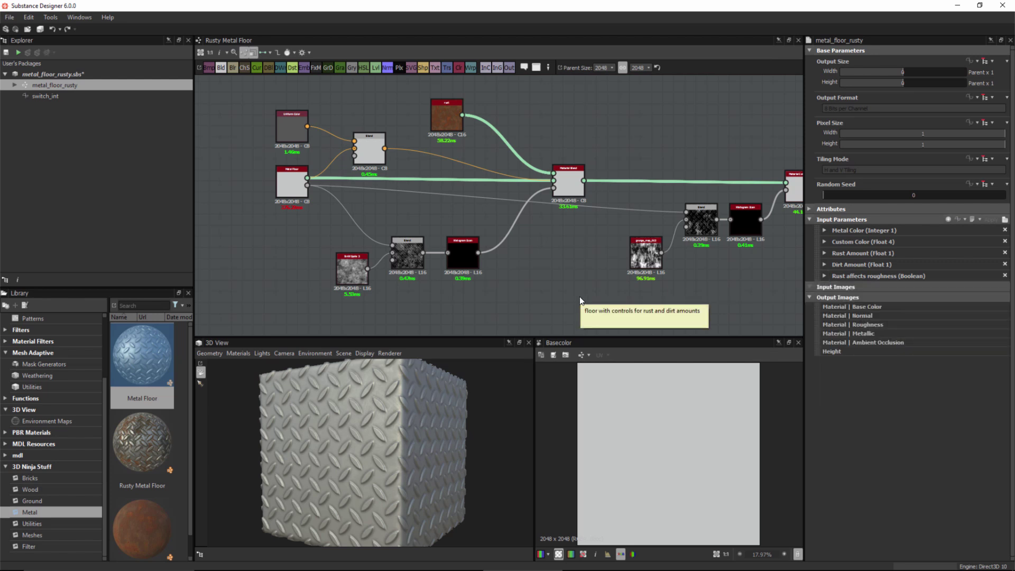
left_click(824, 253)
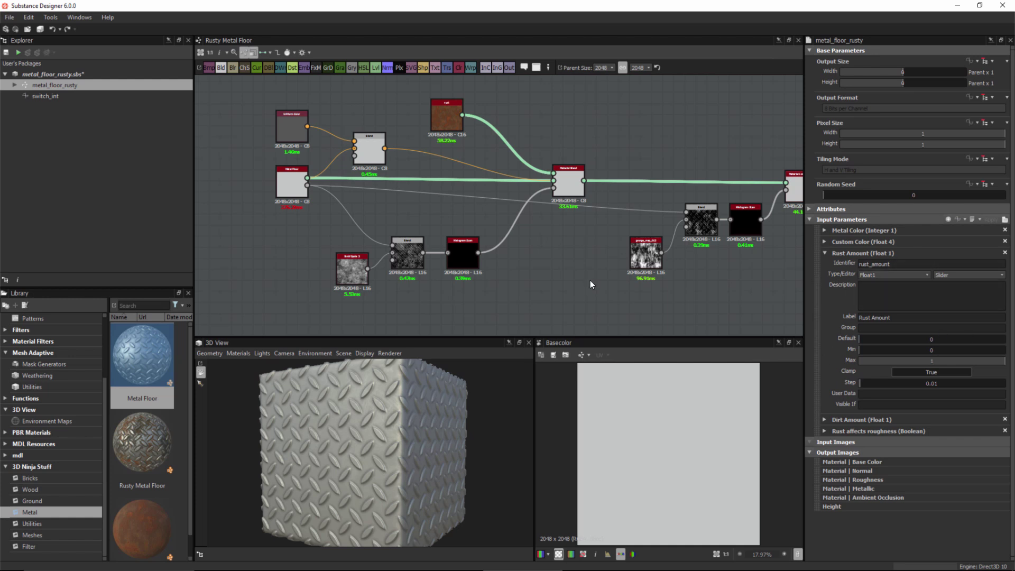
- Try Metal Floor Roughness Amount values 0.25 and 0.65, ending on 0.25
left_click(297, 184)
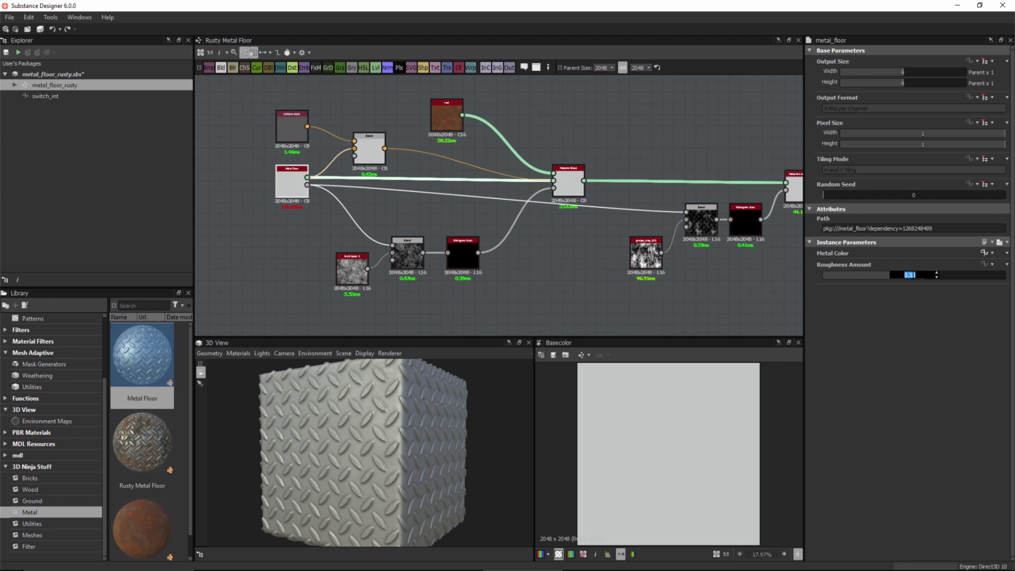
type("0.25")
key("Return")
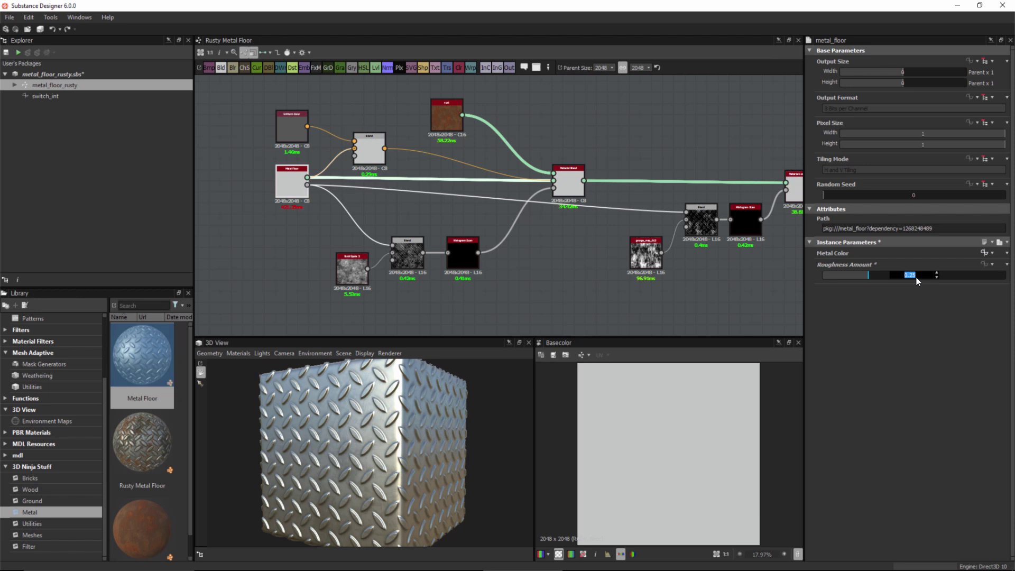
type("0.65")
key("Return")
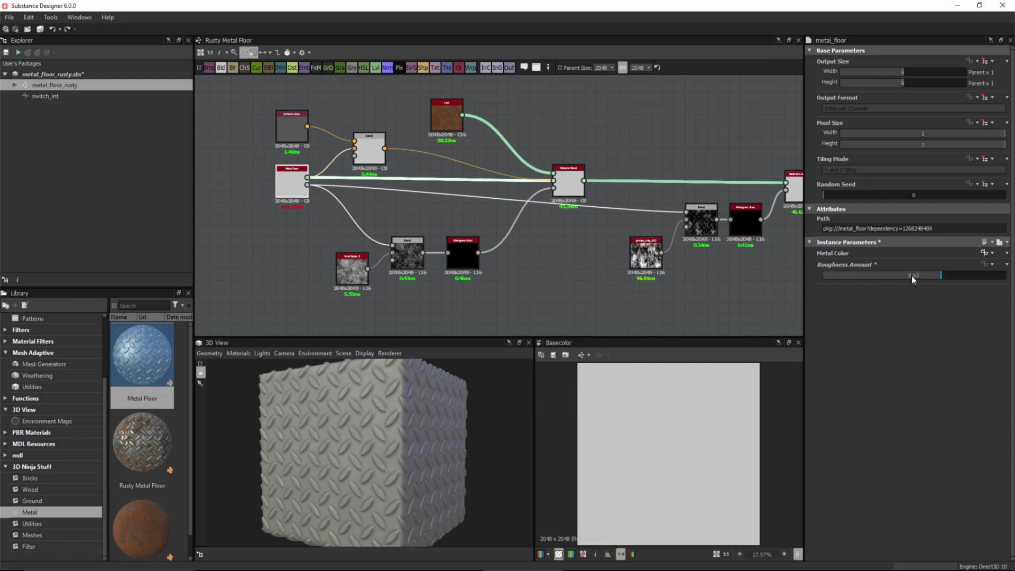
type("0.25")
key("Return")
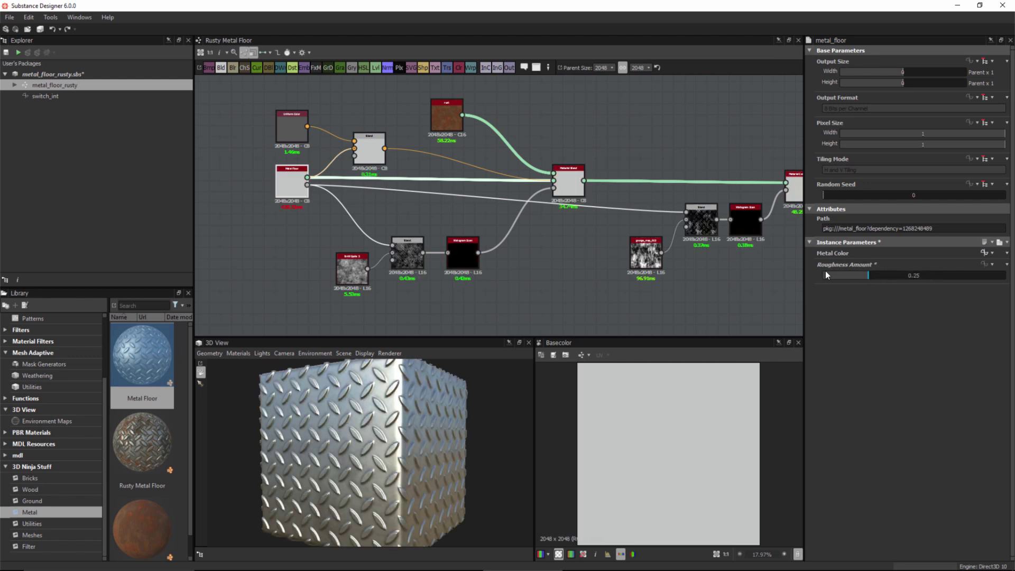
- Replace Roughness Amount with an empty function and open its function graph for editing
left_click(993, 266)
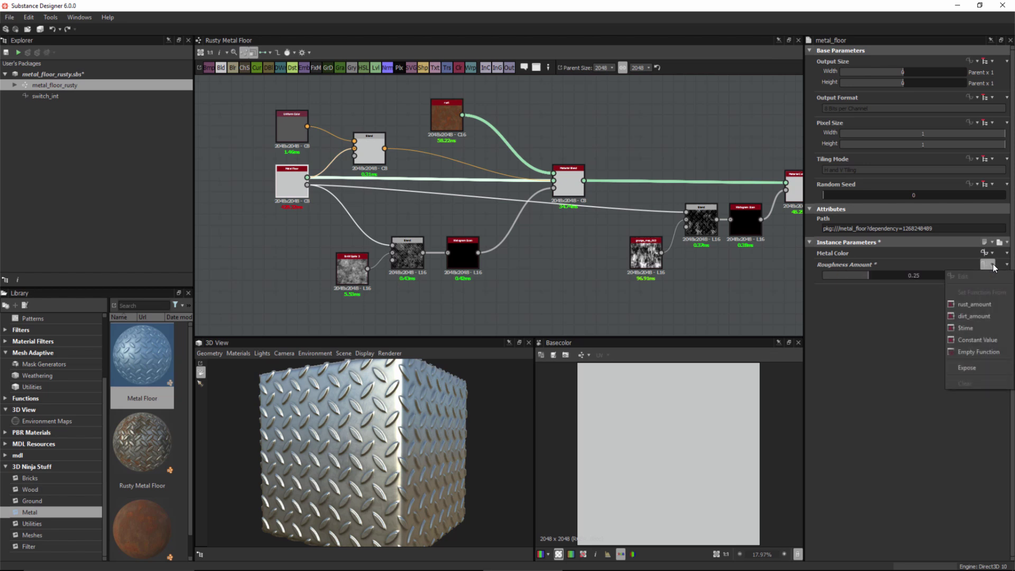
left_click(973, 351)
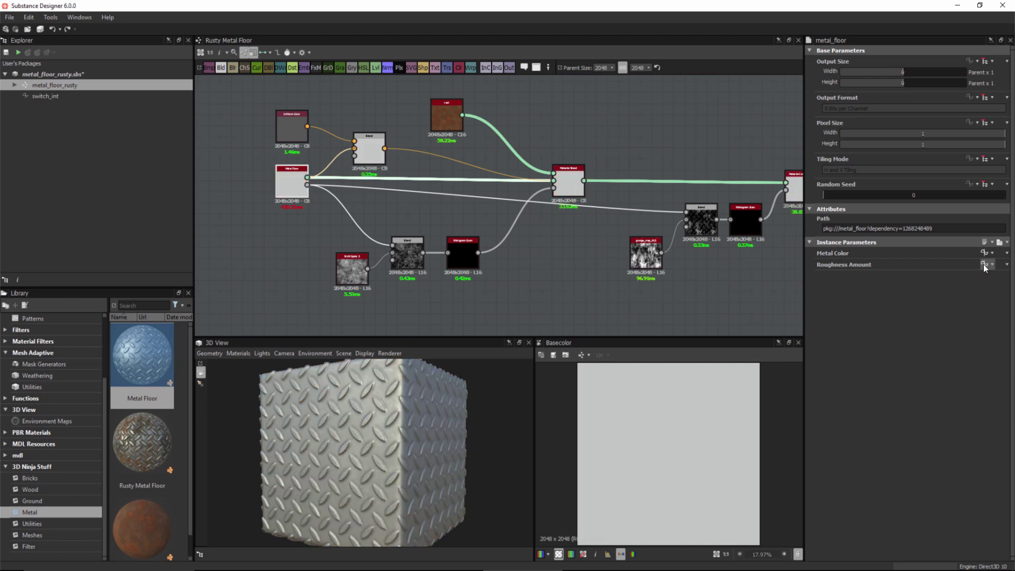
left_click(984, 264)
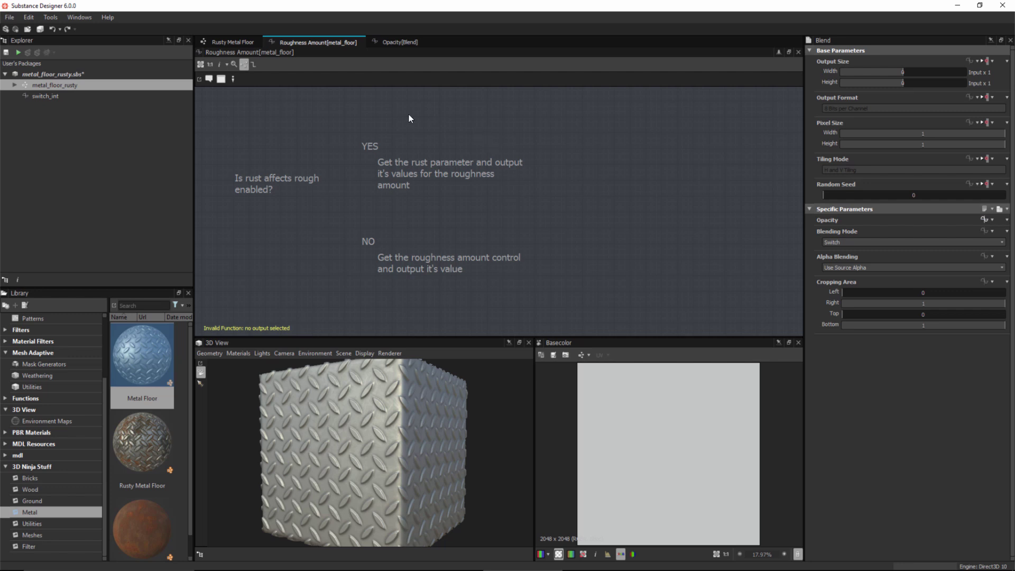
- Rearrange the YES, NO and description comment frames in the function graph
left_click(418, 259)
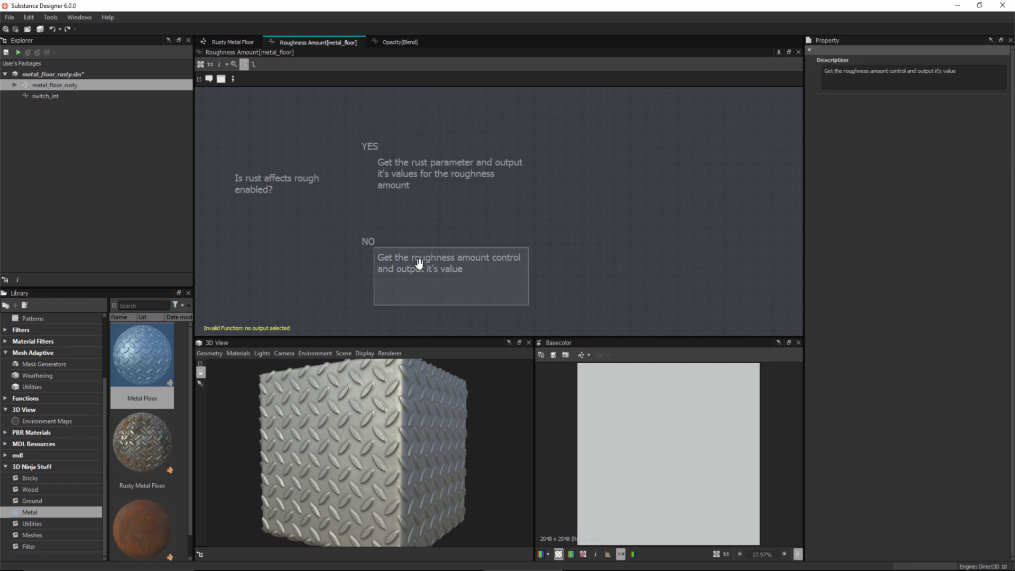
left_click_drag(419, 262, 545, 294)
left_click_drag(367, 243, 516, 266)
left_click_drag(379, 258, 508, 276)
left_click_drag(370, 146, 386, 107)
left_click_drag(382, 200, 376, 169)
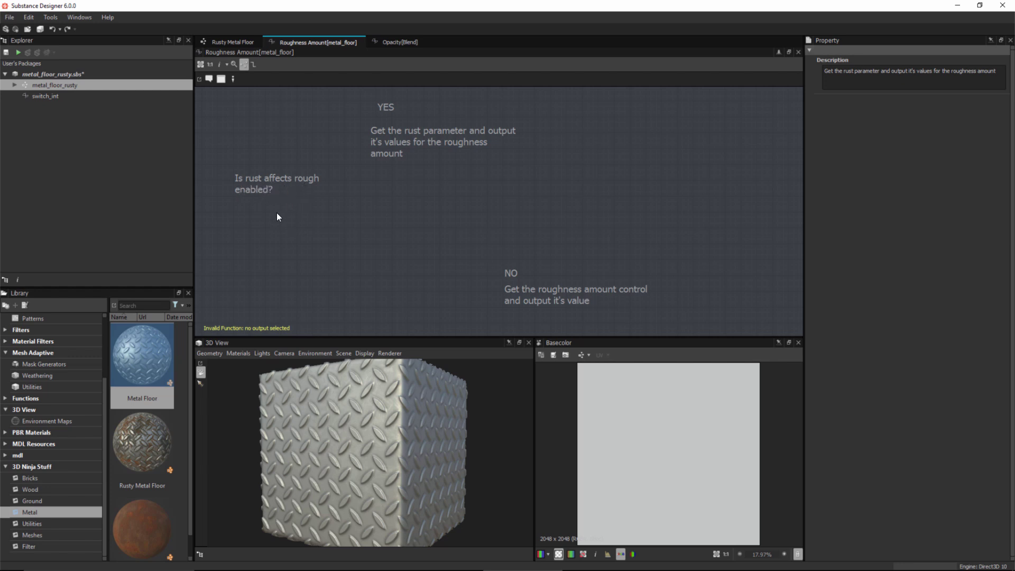
- Add a Get Boolean node reading rough_link under the rust-enabled comment
key("space")
type("get")
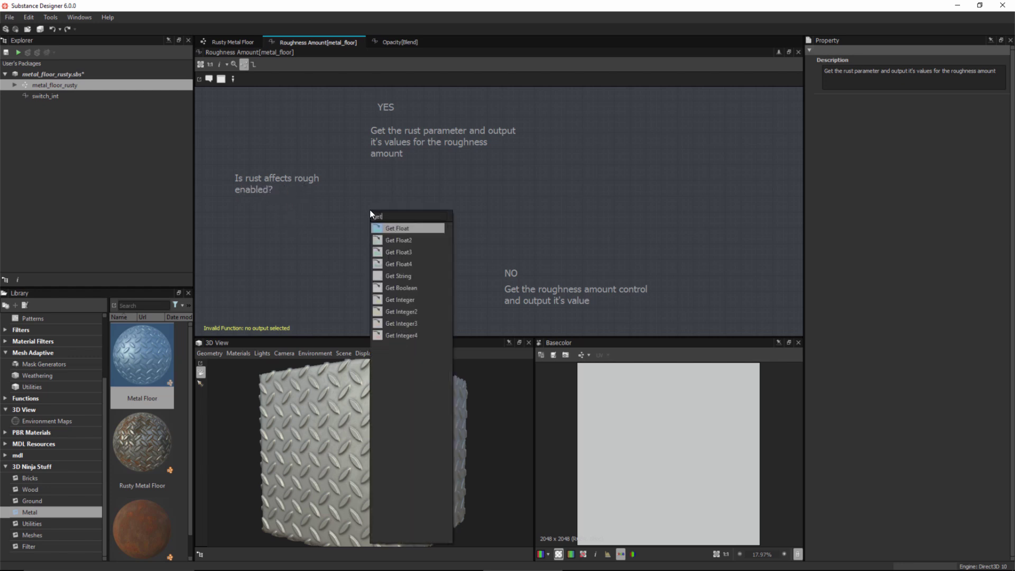
left_click(396, 289)
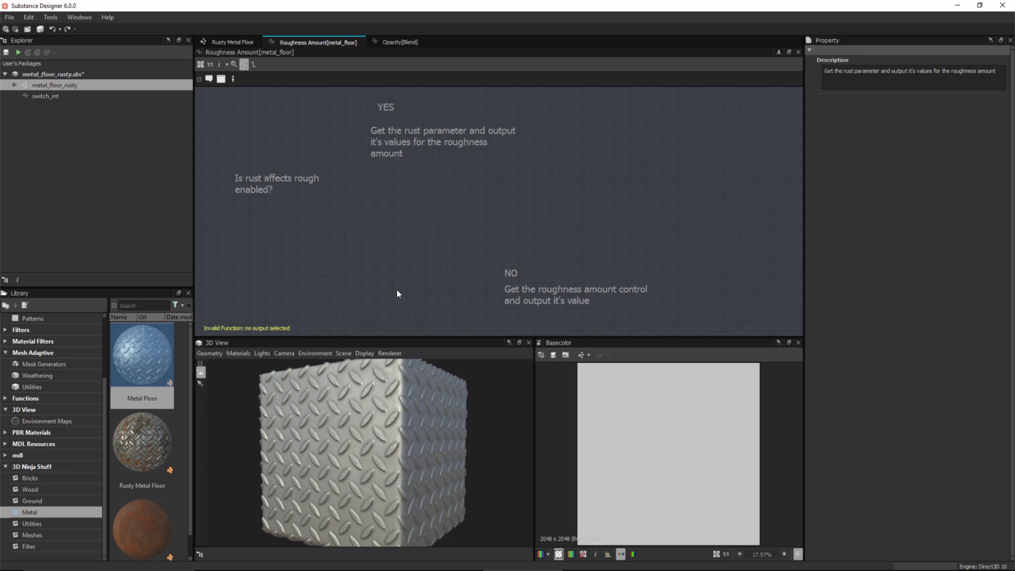
left_click_drag(343, 214, 231, 246)
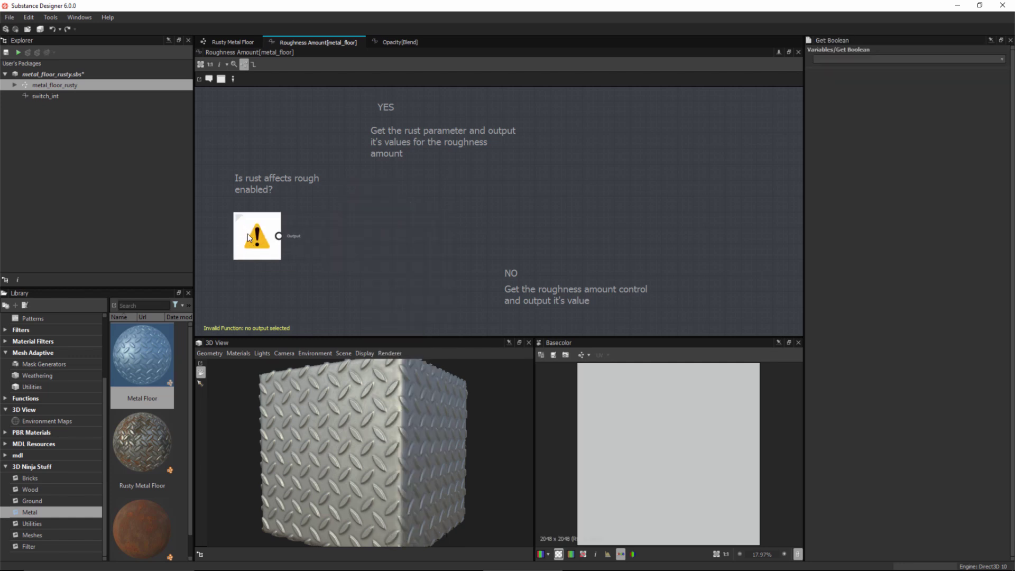
left_click(1002, 60)
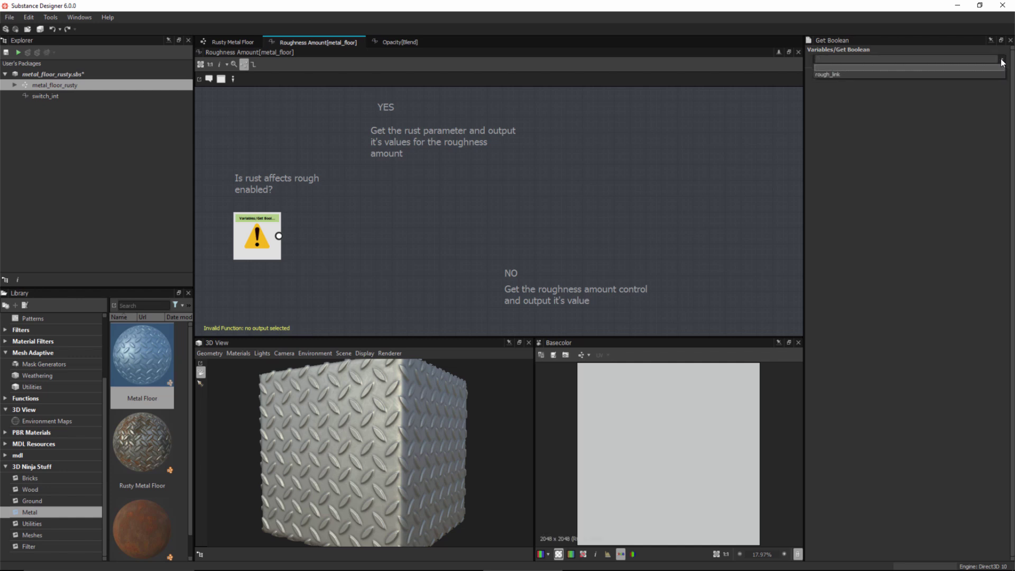
left_click(839, 75)
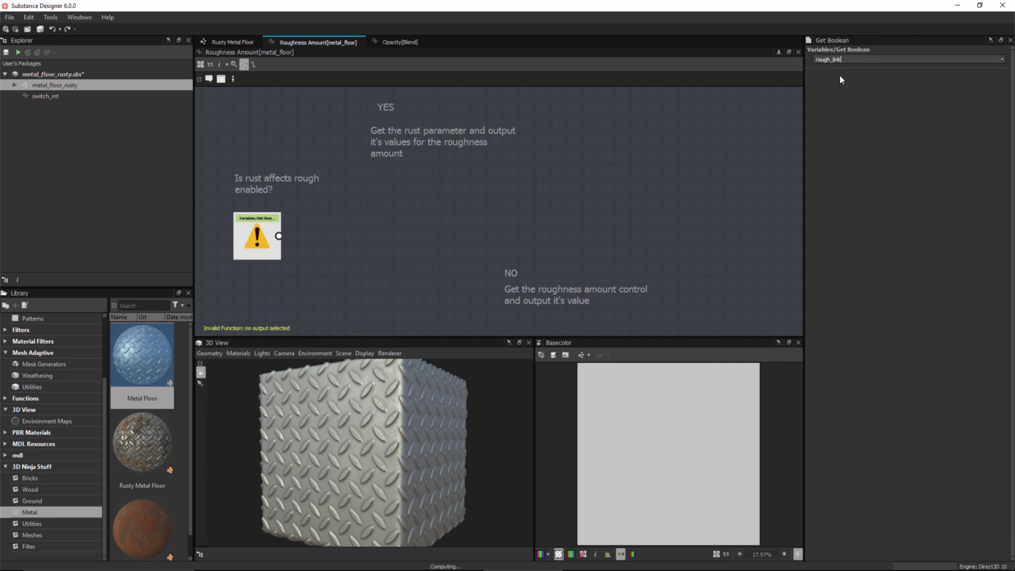
left_click_drag(245, 239, 246, 232)
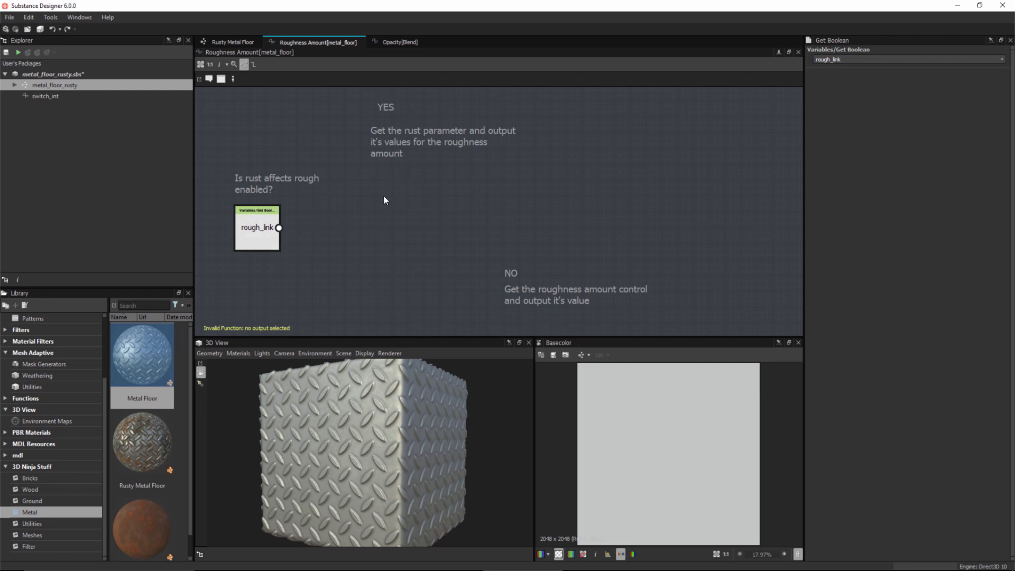
key("space")
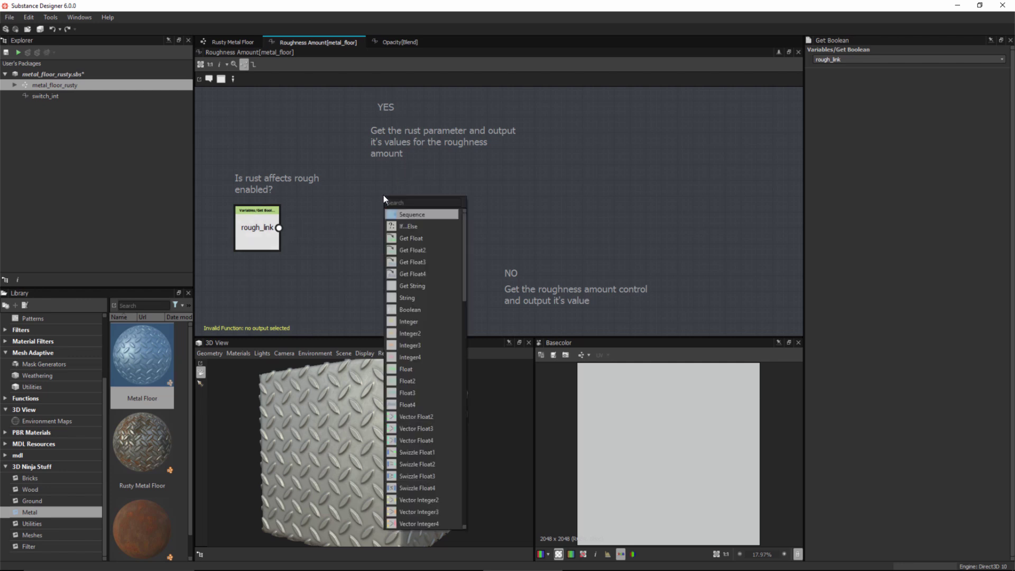
- Add an If...Else node and wire rough_link into its Condition input
left_click(410, 231)
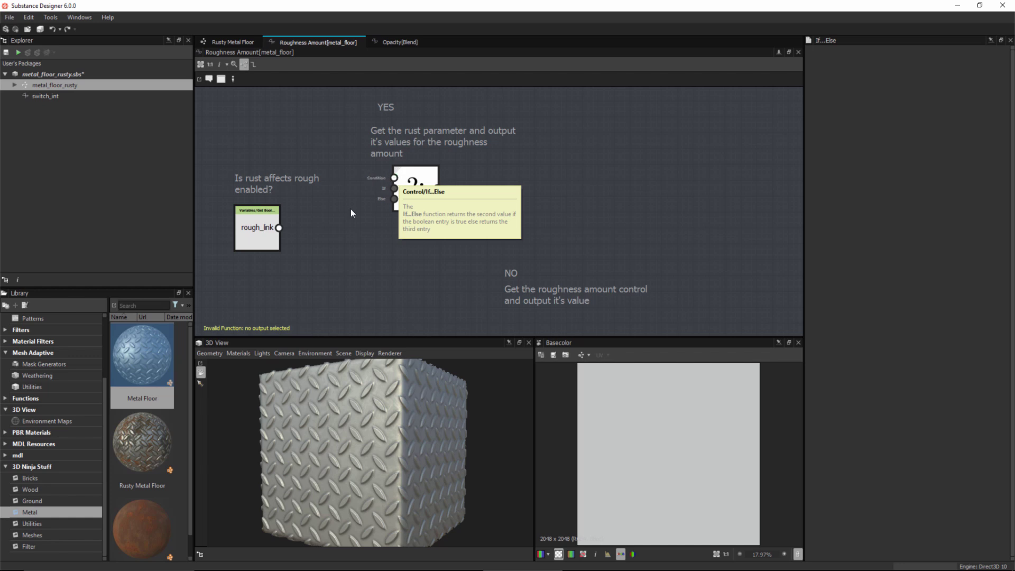
left_click_drag(280, 228, 489, 202)
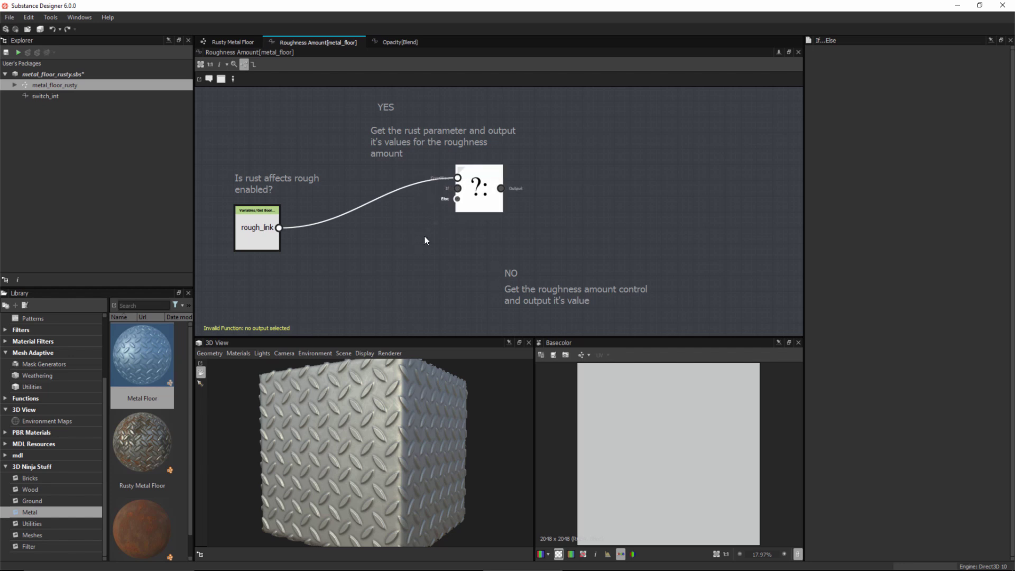
left_click(381, 112)
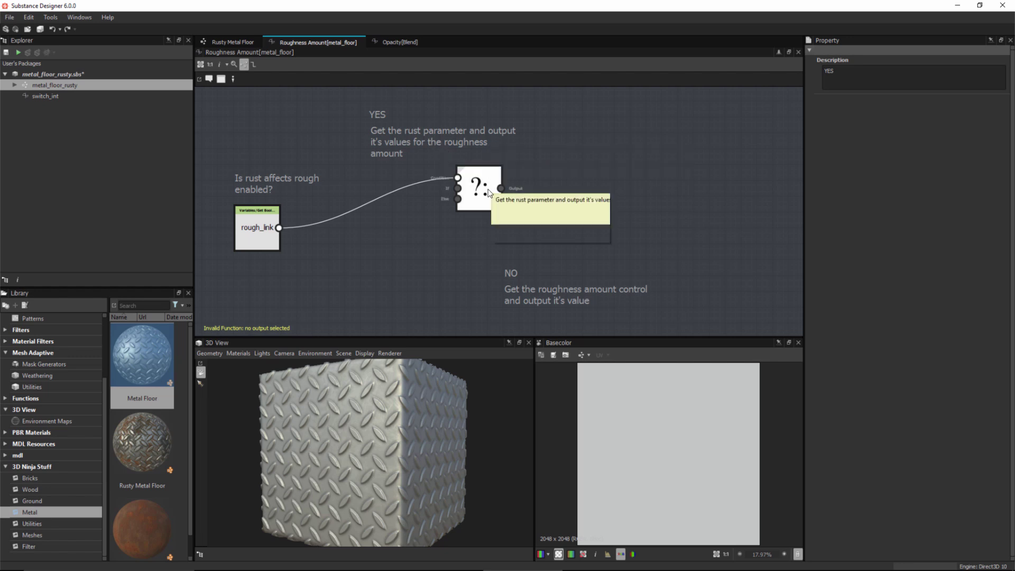
- Add a Get Float node reading rust_amount and connect it to the If...Else If input
left_click_drag(479, 197, 527, 197)
key("space")
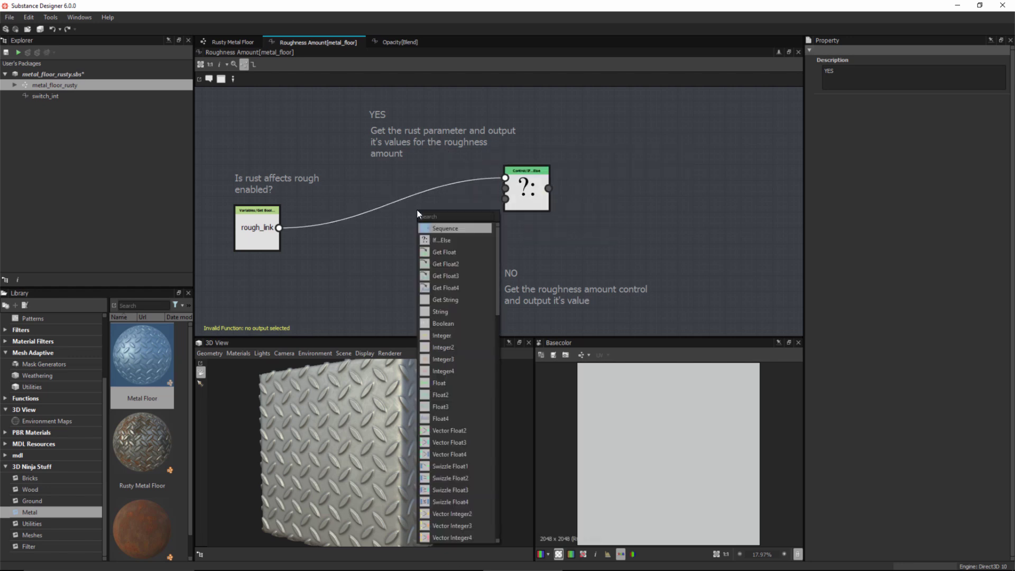
type("get")
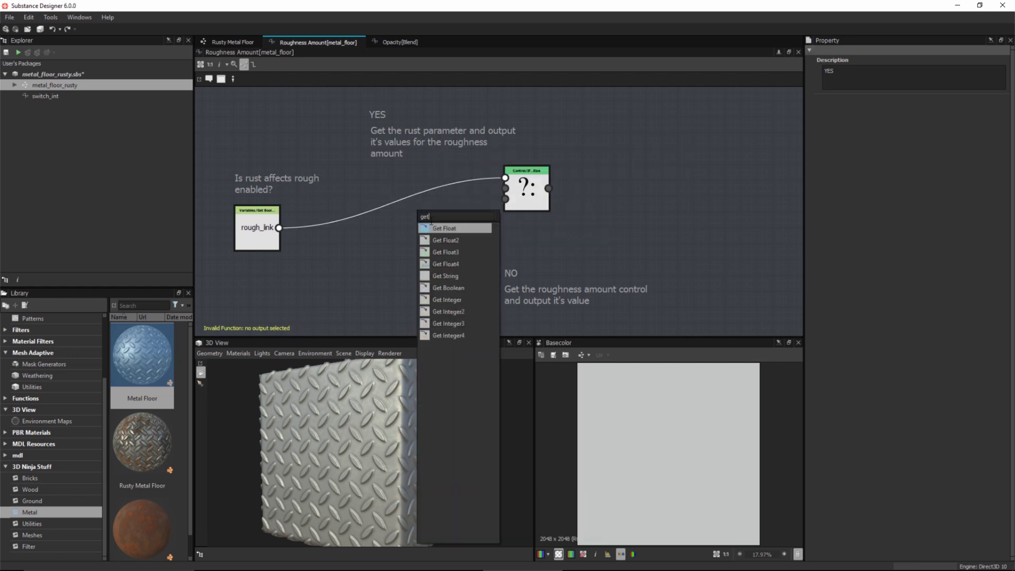
left_click(434, 228)
left_click_drag(434, 228, 449, 247)
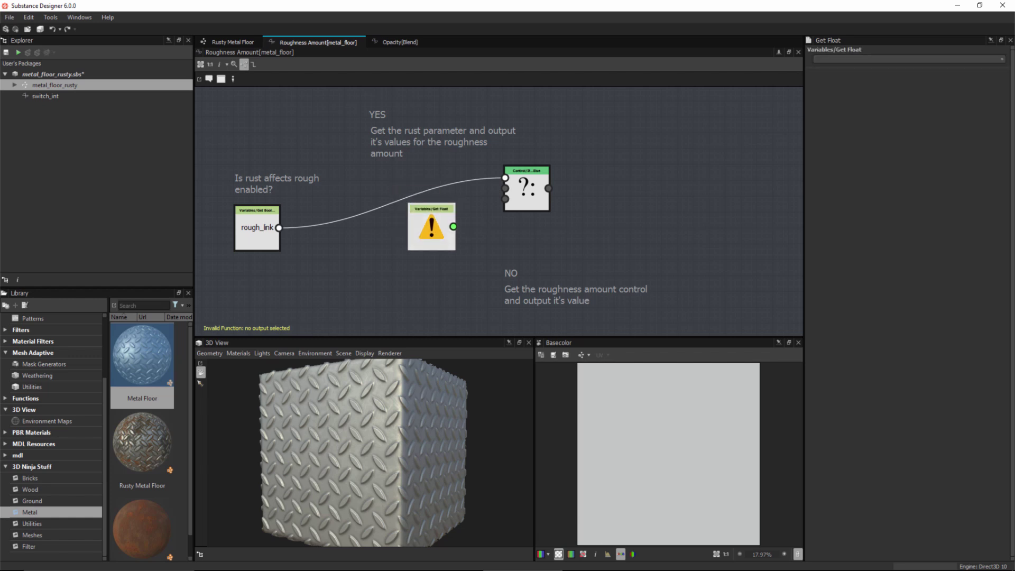
left_click(1002, 59)
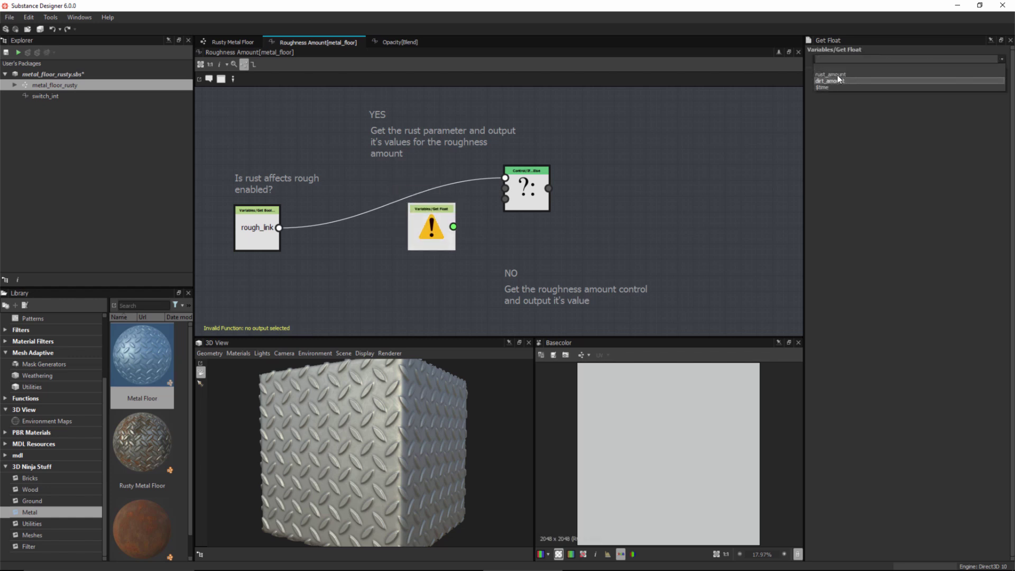
left_click(832, 73)
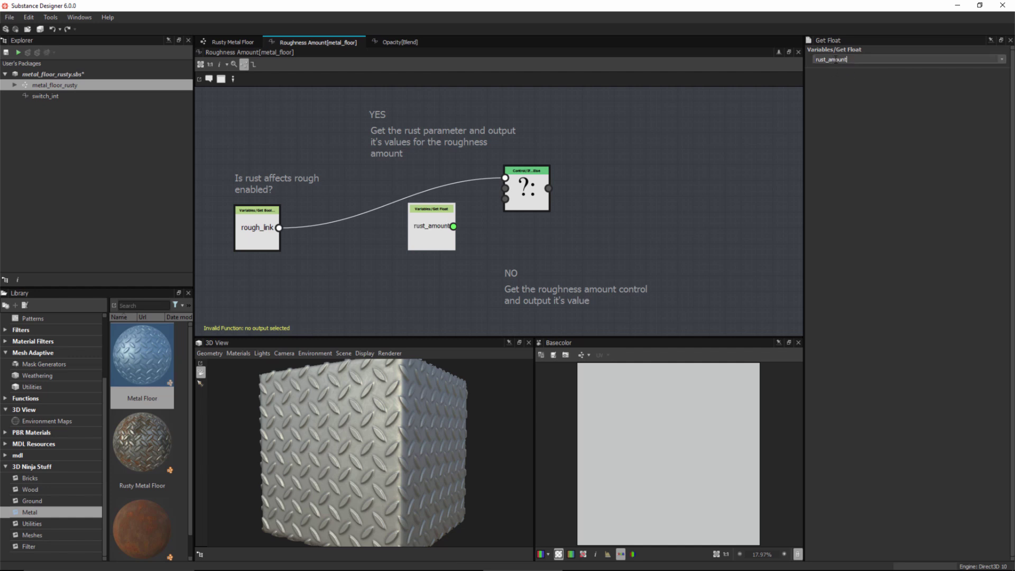
left_click_drag(435, 227, 405, 238)
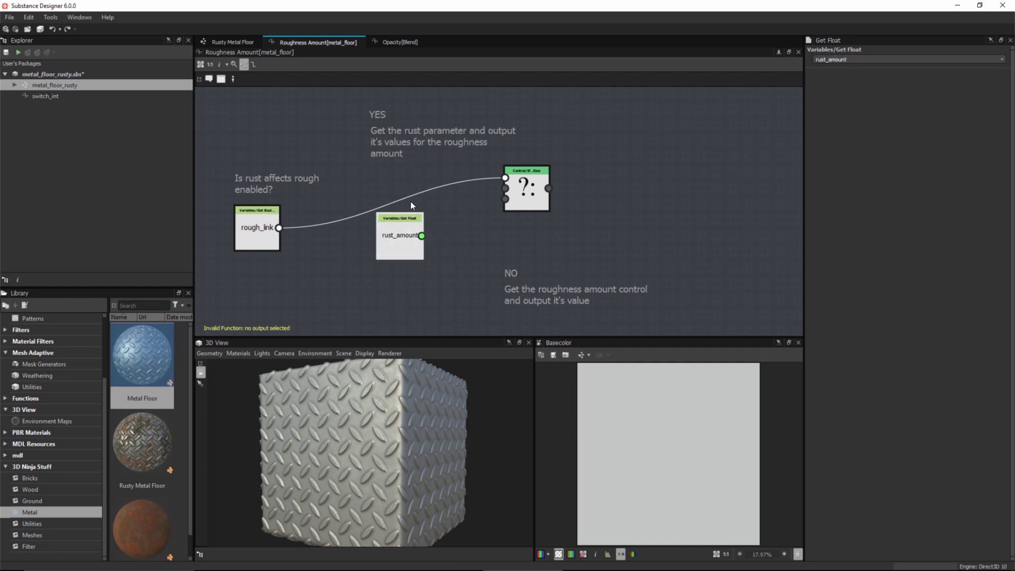
left_click_drag(443, 207, 508, 188)
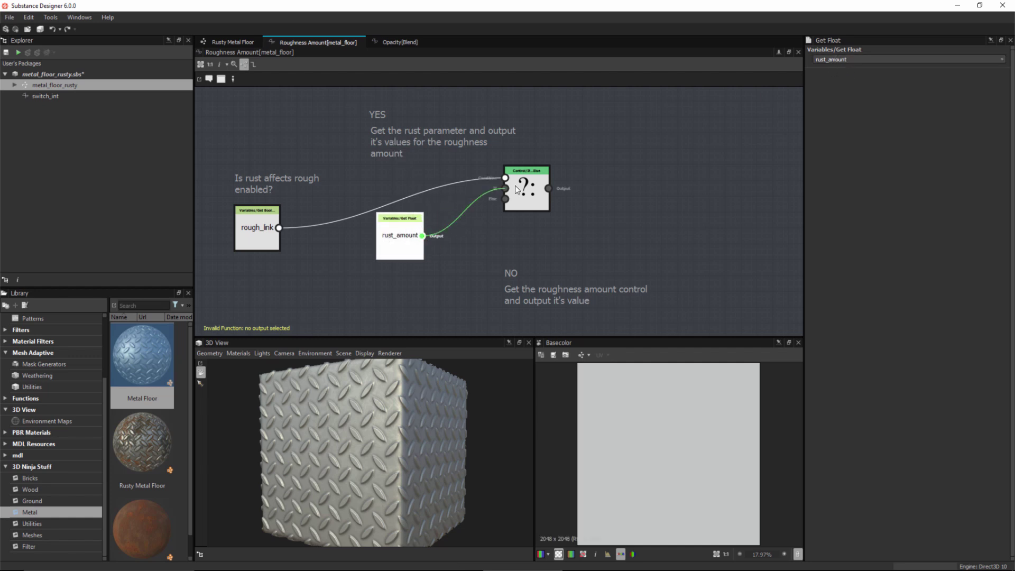
left_click(538, 246)
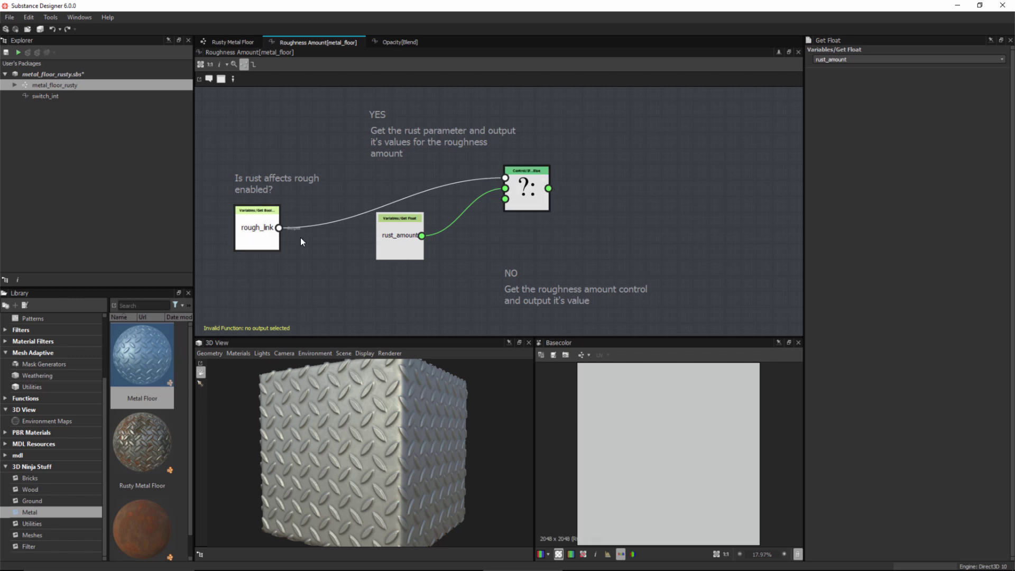
- Set the If...Else node as the function output and return to Rusty Metal Floor
right_click(539, 180)
left_click(576, 213)
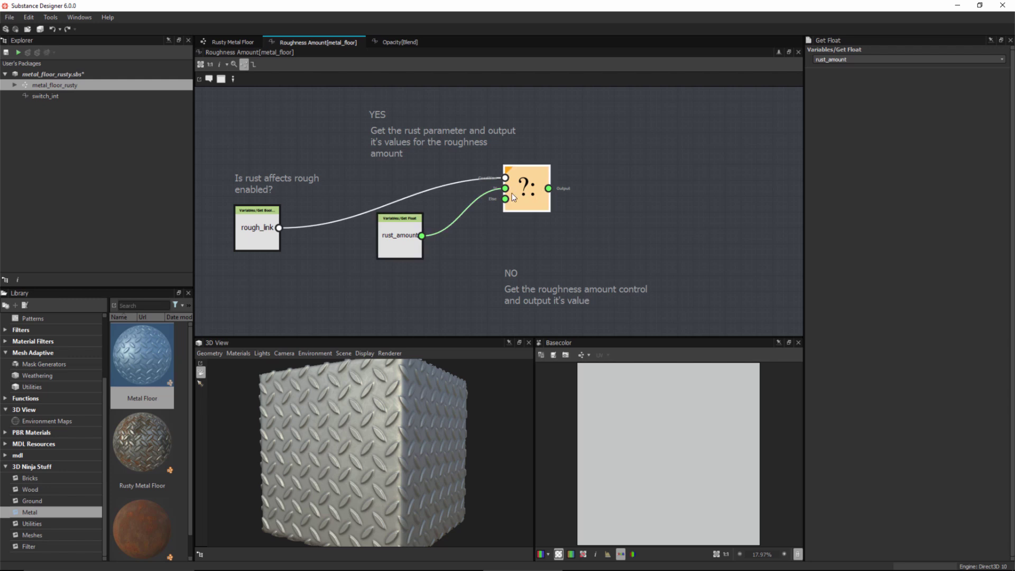
left_click(234, 43)
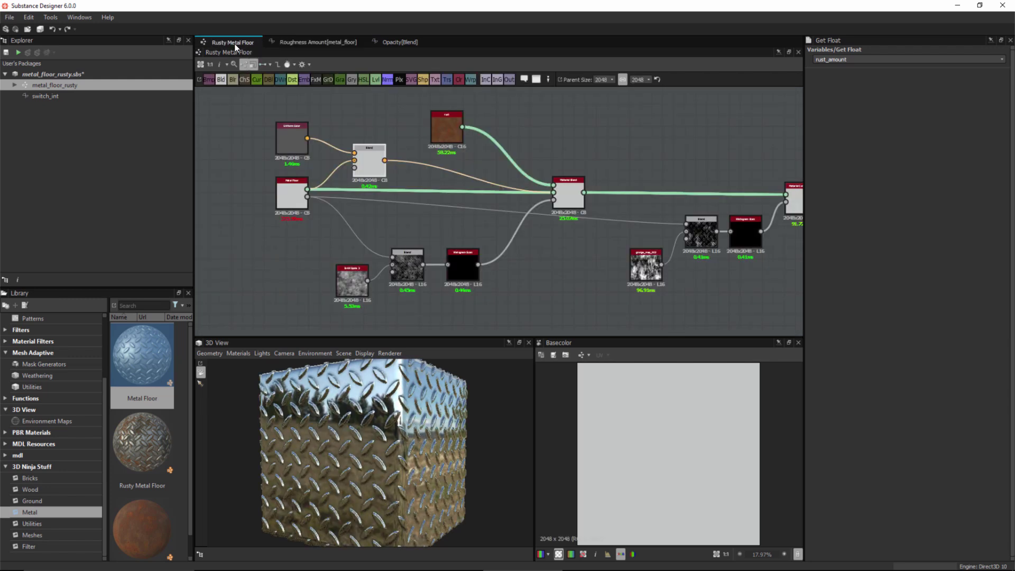
- Expand Rust Amount's graph parameter settings, drag its Default up to preview rust, then back to 0
left_click(609, 134)
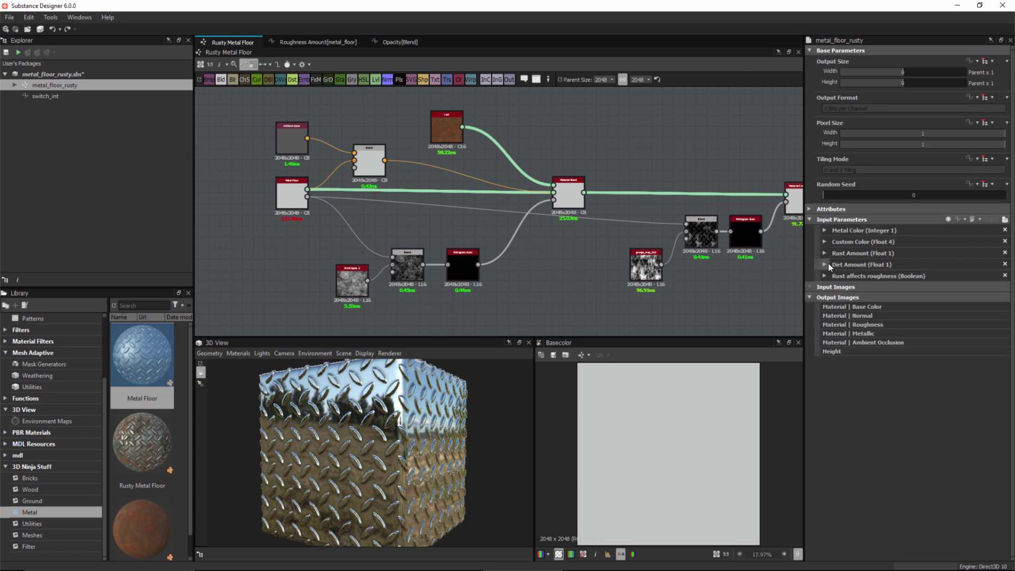
left_click(825, 253)
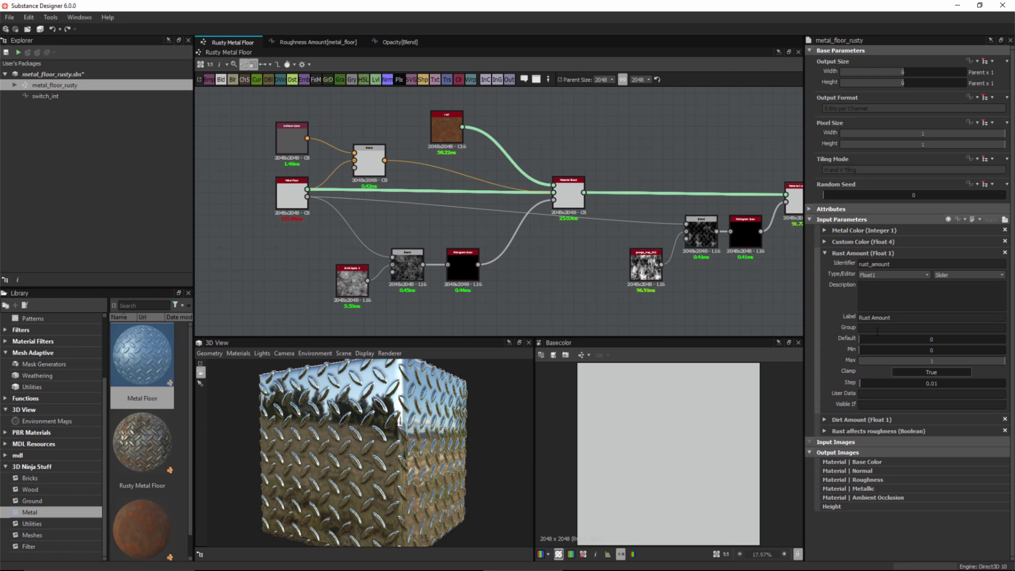
left_click_drag(868, 340, 894, 340)
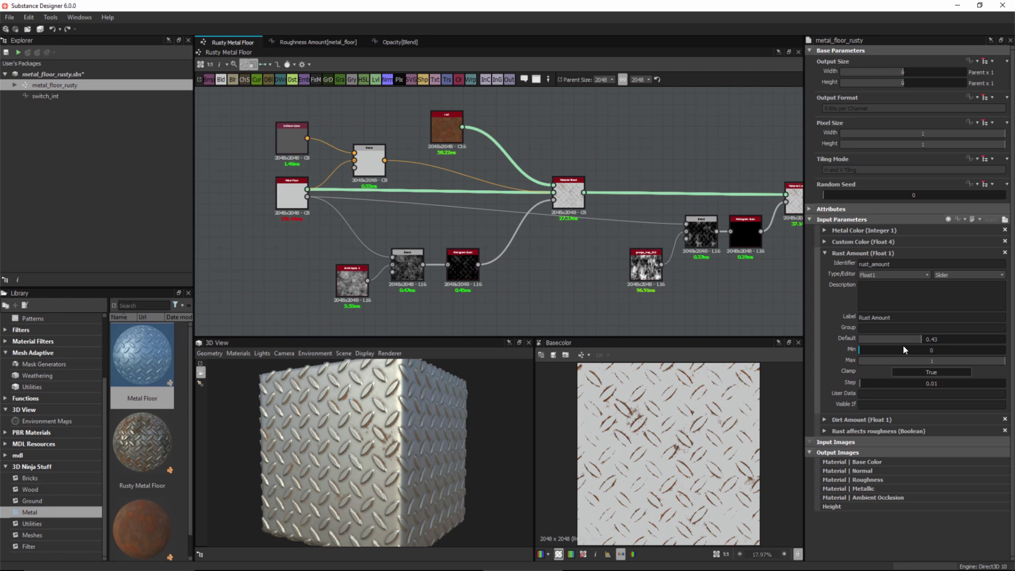
left_click_drag(906, 344, 902, 339)
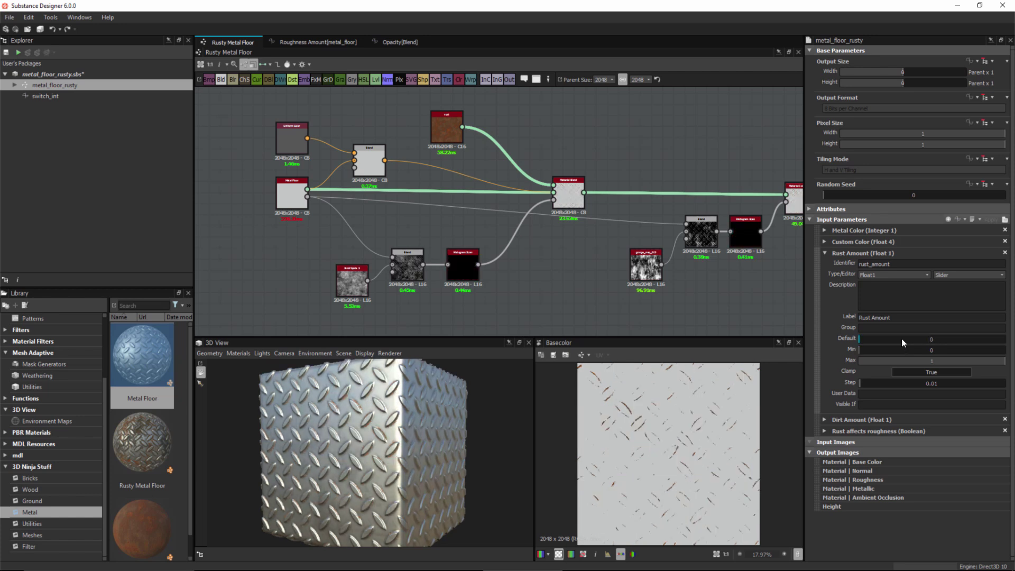